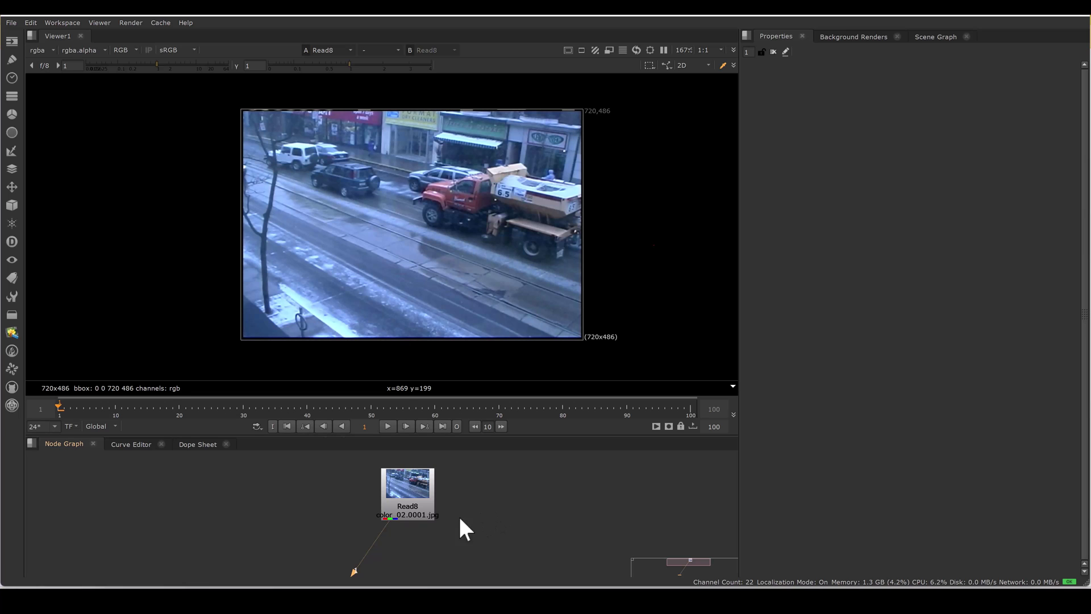
# Insert a Grade node below the Read8 street footage node
pyautogui.press('g')
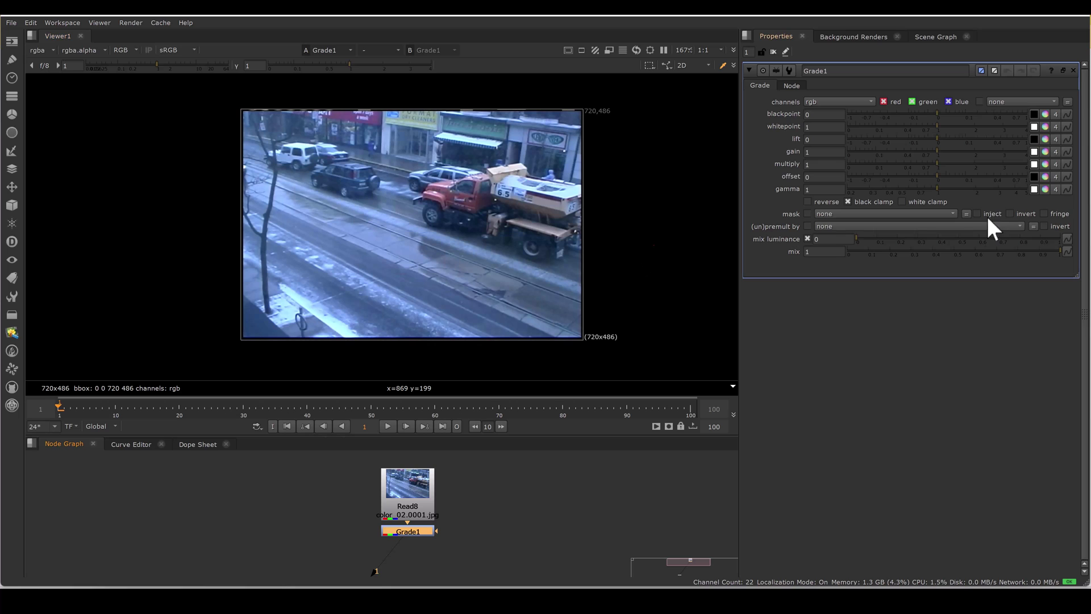
# Warm the Grade's multiply to about 1.22, 1.13, 0.64 with the colour picker sliders
pyautogui.click(1045, 163)
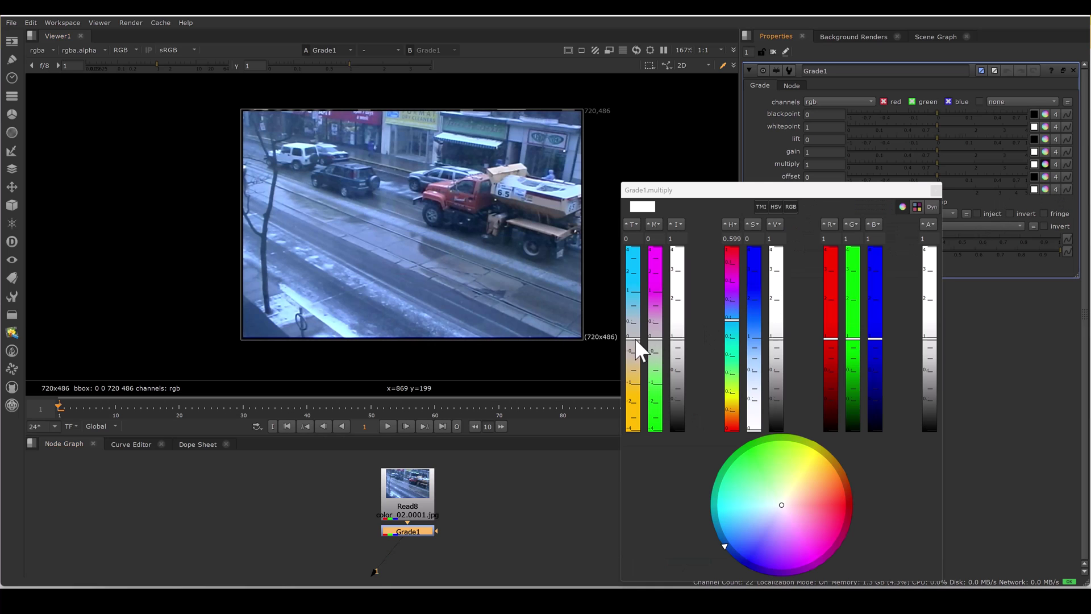
pyautogui.moveTo(635, 338); pyautogui.dragTo(638, 367)
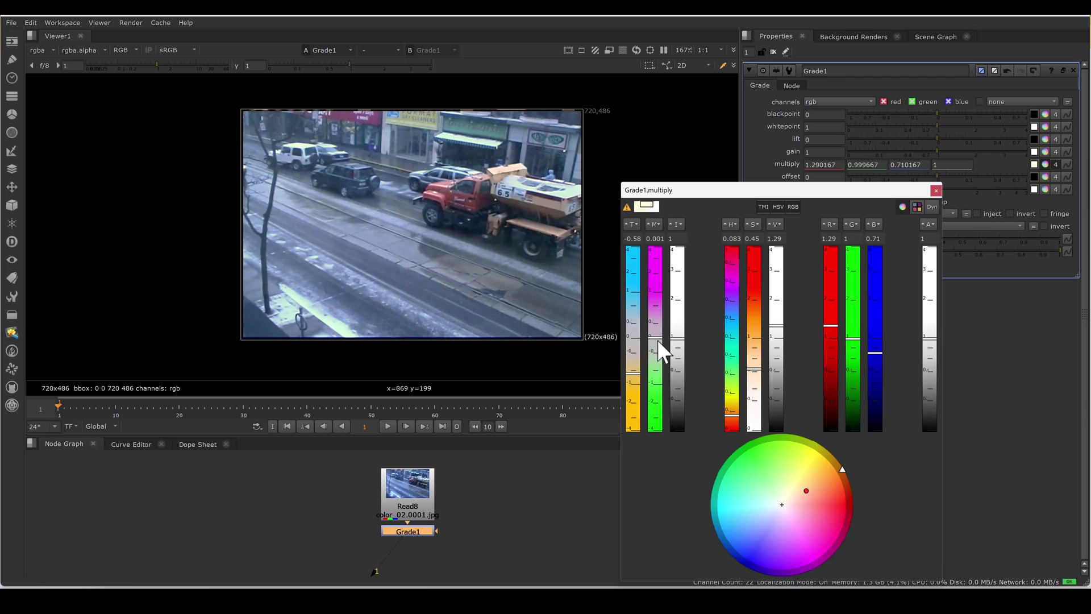
pyautogui.moveTo(658, 336); pyautogui.dragTo(656, 360)
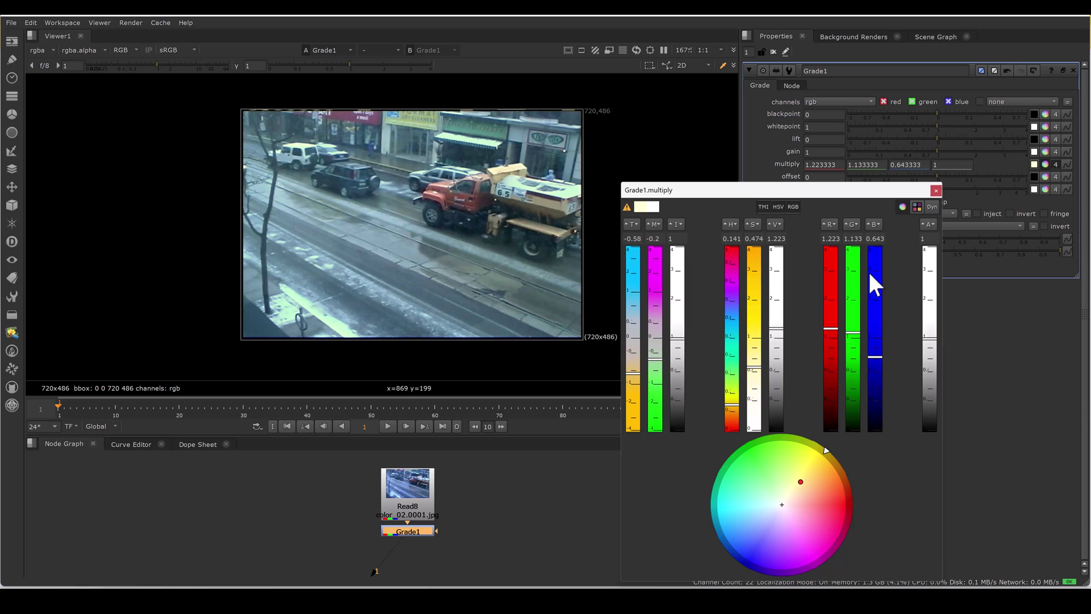
pyautogui.click(937, 189)
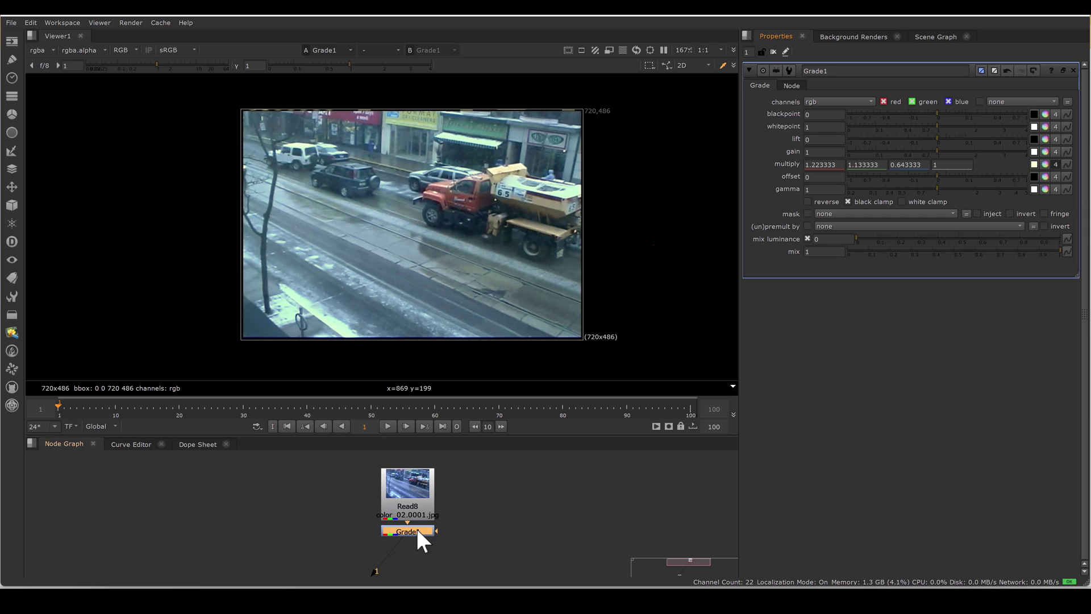
# Create a white Constant node with its colour set to 1
pyautogui.click(494, 505)
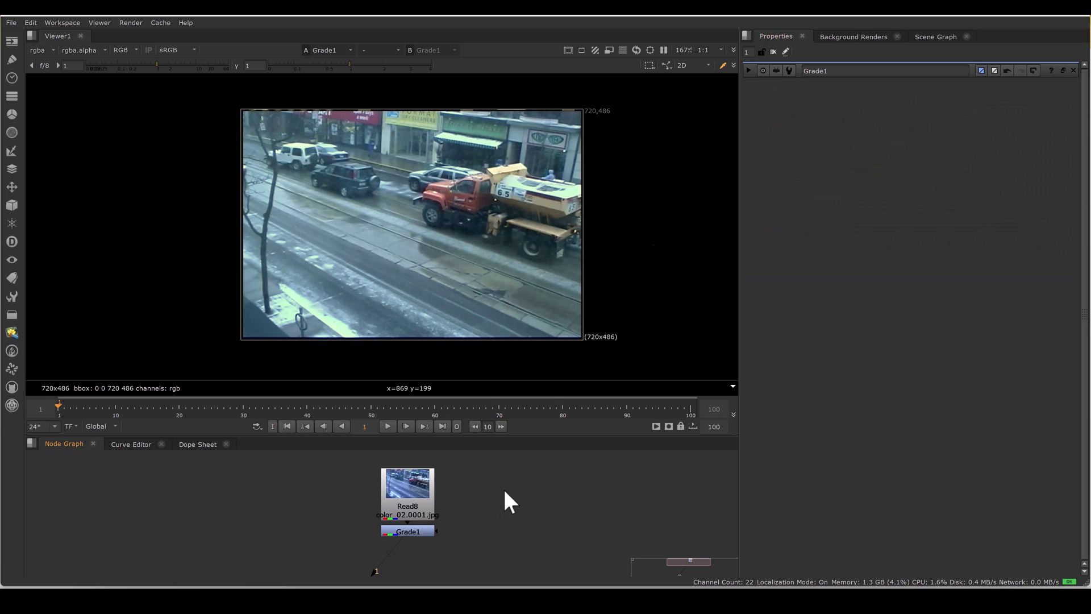
pyautogui.press('Tab')
pyautogui.write('constant')
pyautogui.press('Return')
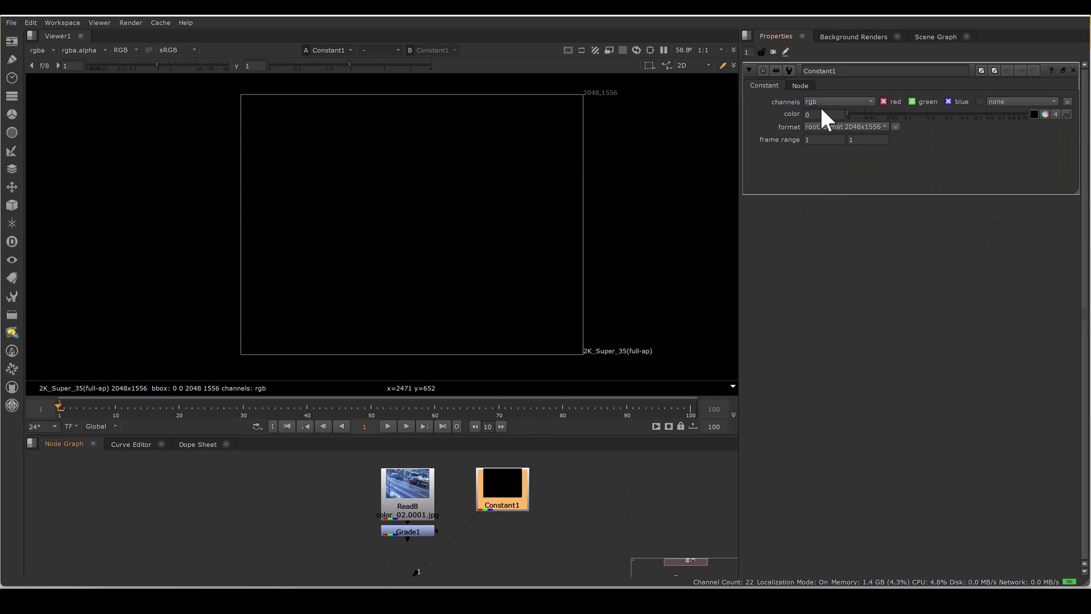
pyautogui.click(821, 113)
pyautogui.write('1')
pyautogui.press('Return')
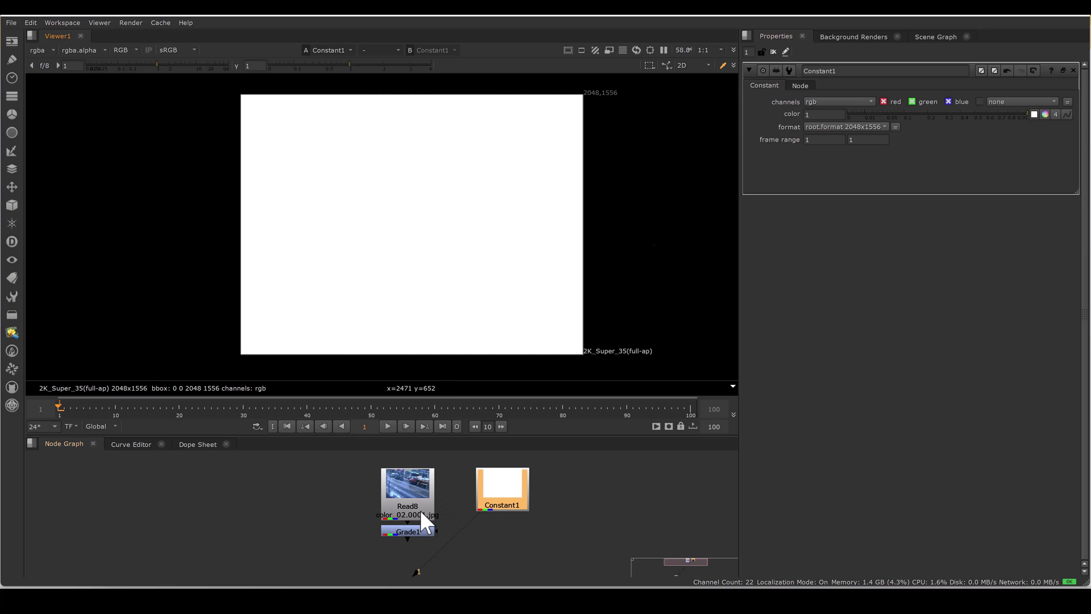
# View the Read8 footage, remove Grade1, and select Constant1
pyautogui.click(419, 511)
pyautogui.press('1')
pyautogui.doubleClick(412, 508)
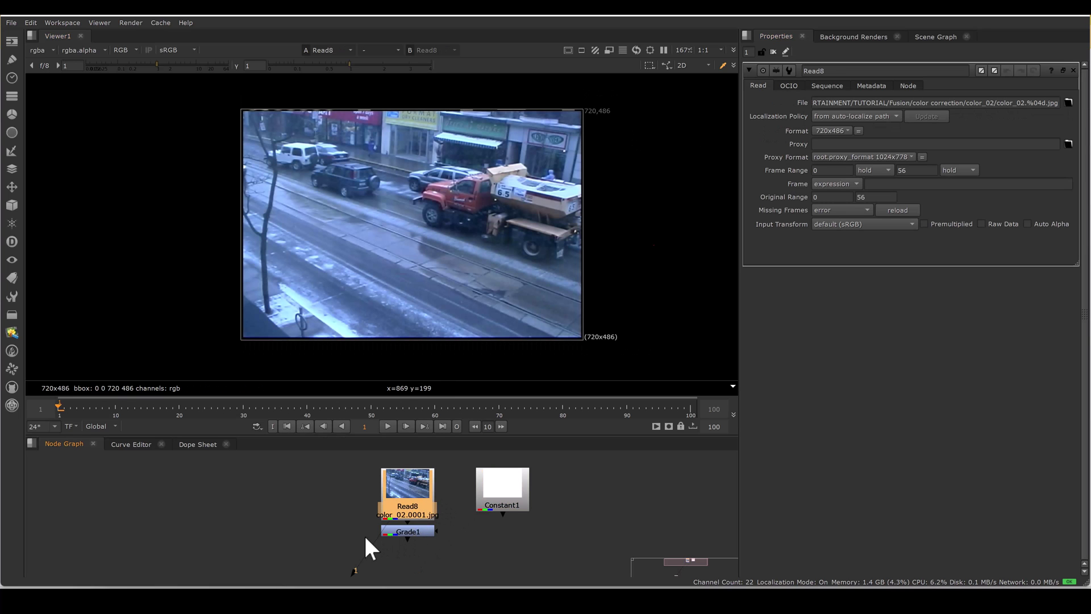
pyautogui.hotkey('ctrl', 'z')
pyautogui.hotkey('ctrl', 'z')
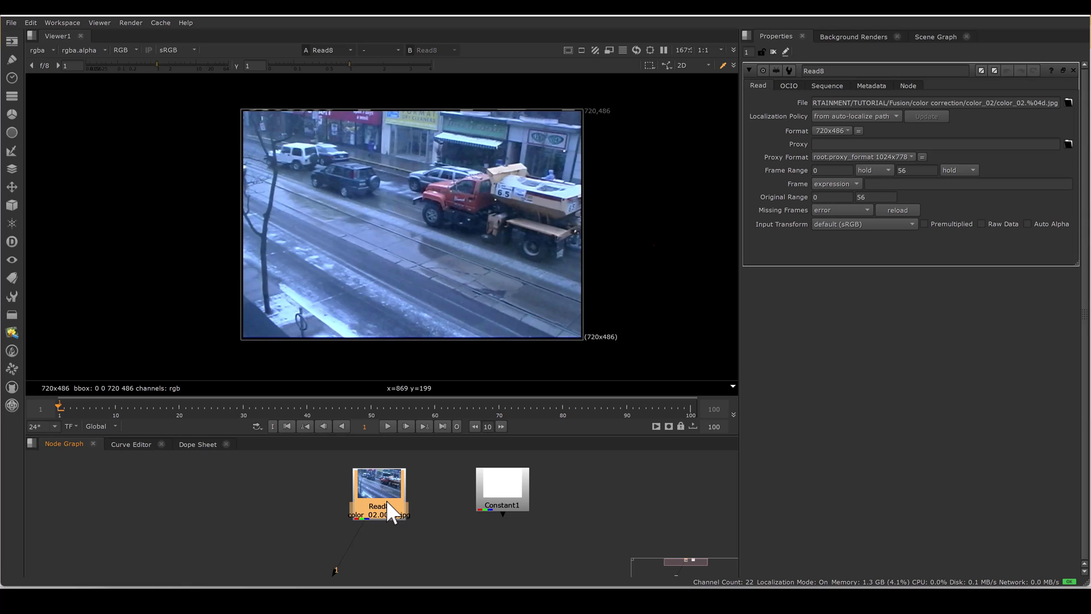
pyautogui.click(471, 504)
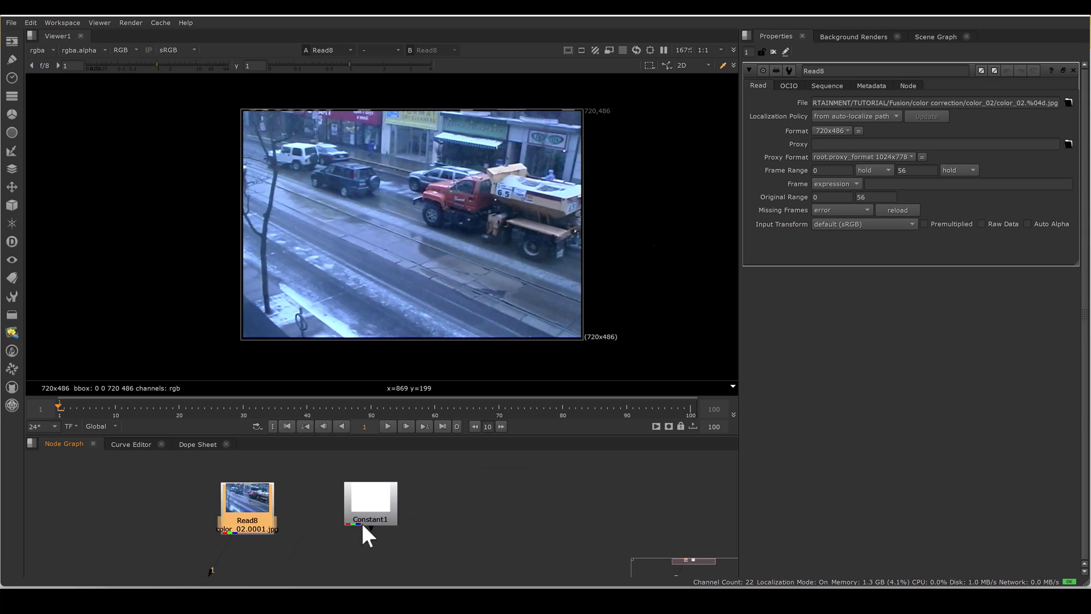
# Attach RotoPaint to Constant1 and brush-paint the equation 'A x Y = 1'
pyautogui.press('p')
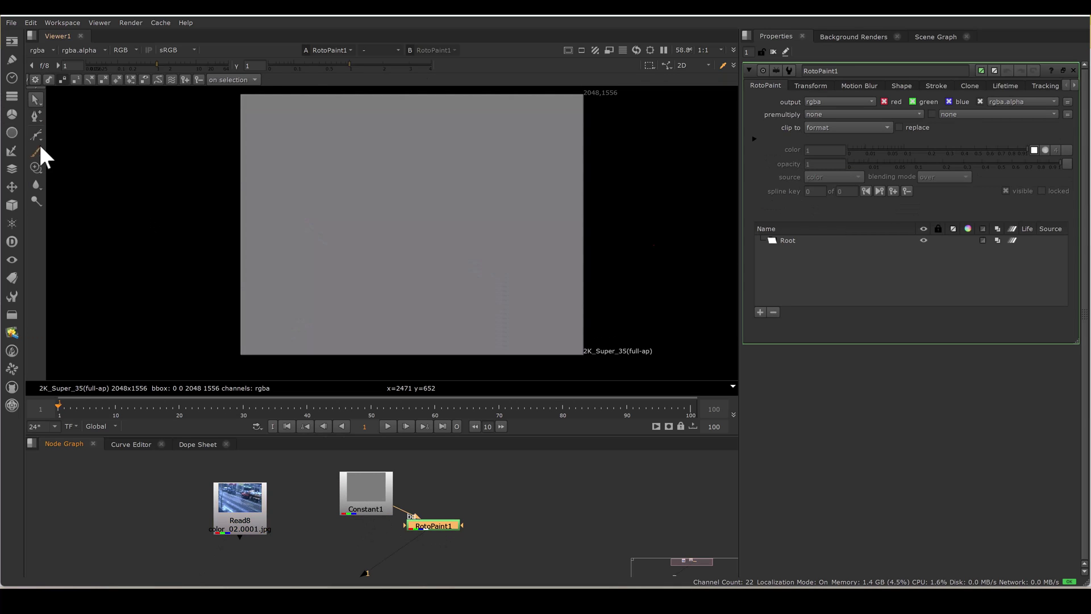
pyautogui.click(35, 152)
pyautogui.moveTo(393, 175)
pyautogui.mouseDown()
pyautogui.moveTo(443, 184)
pyautogui.moveTo(437, 151)
pyautogui.moveTo(453, 187)
pyautogui.mouseUp()
pyautogui.moveTo(277, 198)
pyautogui.mouseDown()
pyautogui.moveTo(276, 225)
pyautogui.moveTo(281, 188)
pyautogui.moveTo(298, 218)
pyautogui.moveTo(298, 203)
pyautogui.moveTo(319, 210)
pyautogui.mouseUp()
pyautogui.moveTo(327, 172); pyautogui.dragTo(338, 208)
# Paint 'Y = 1/A' on a second line, then view Read8 again
pyautogui.moveTo(342, 247)
pyautogui.mouseDown()
pyautogui.moveTo(357, 286)
pyautogui.moveTo(402, 253)
pyautogui.moveTo(410, 263)
pyautogui.mouseUp()
pyautogui.moveTo(452, 220)
pyautogui.mouseDown()
pyautogui.moveTo(454, 278)
pyautogui.moveTo(495, 287)
pyautogui.mouseUp()
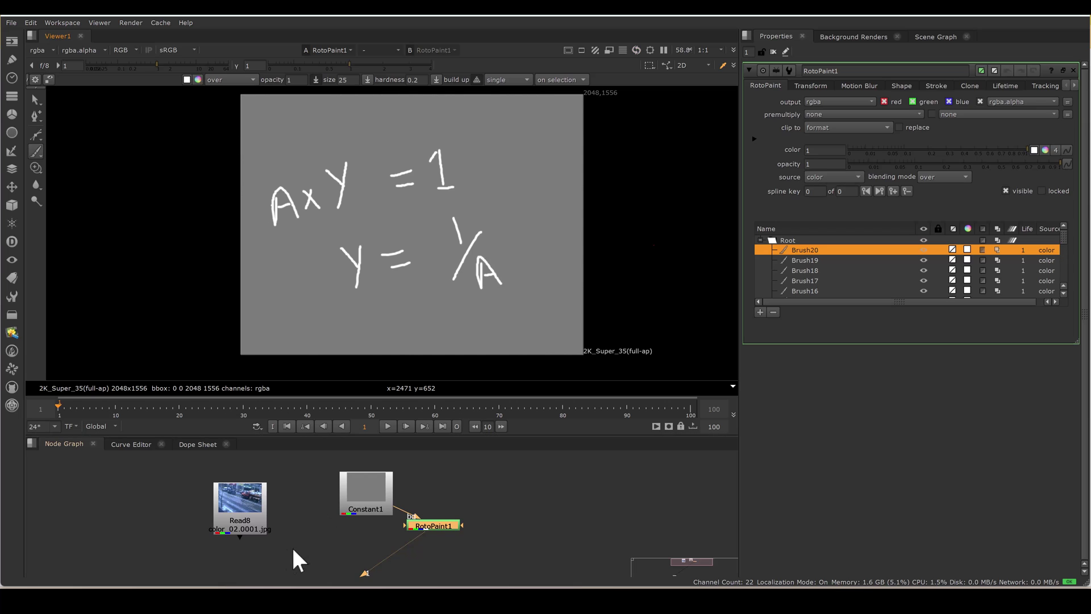
pyautogui.doubleClick(332, 489)
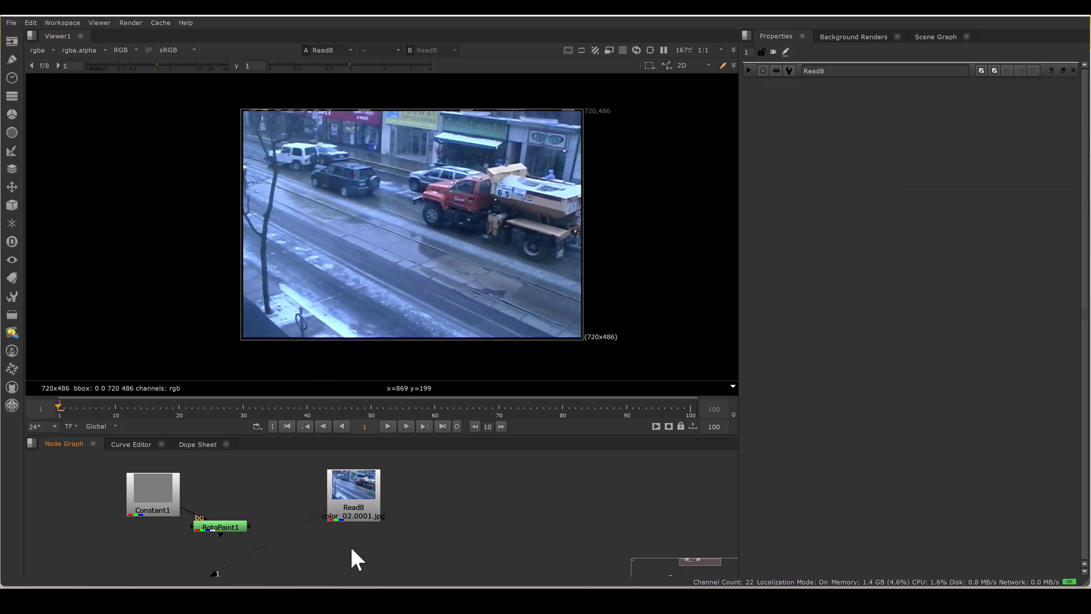
# Add a new Grade on Read8 with multiply sampled from the road (0.27, 0.48, 0.98)
pyautogui.press('g')
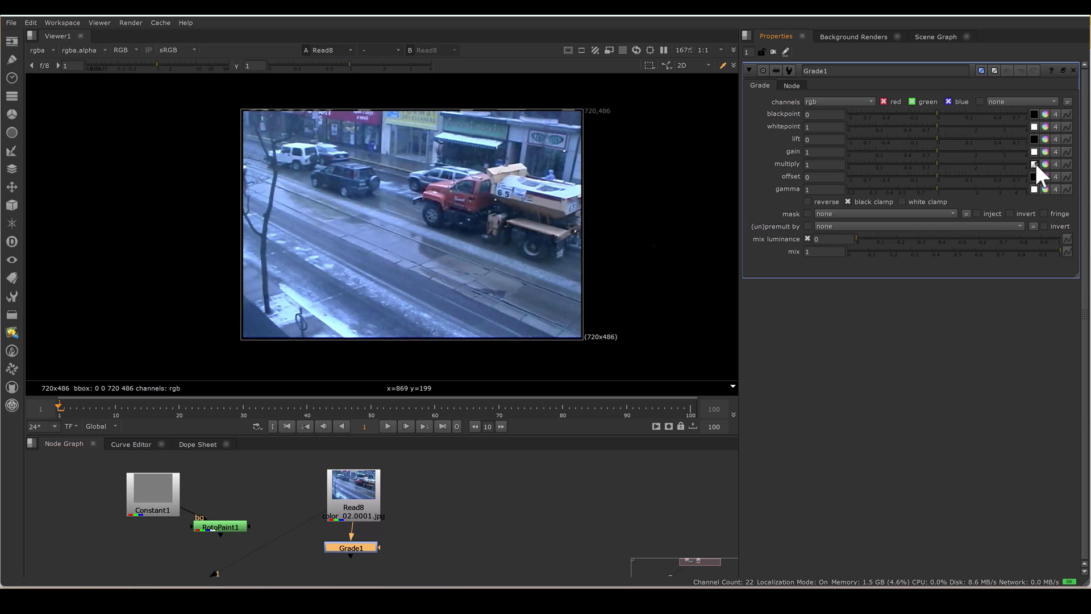
pyautogui.scroll(5, 384, 208)
pyautogui.scroll(3, 341, 235)
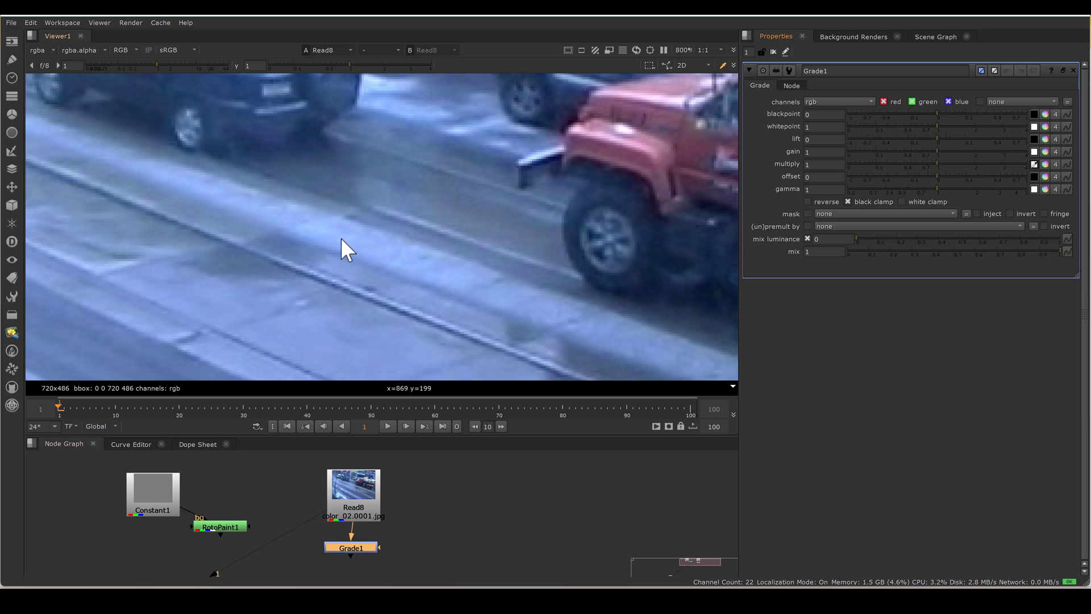
pyautogui.keyDown('ctrl'); pyautogui.keyDown('shift'); pyautogui.moveTo(346, 233); pyautogui.dragTo(363, 243); pyautogui.keyUp('shift'); pyautogui.keyUp('ctrl')
pyautogui.scroll(-4, 388, 195)
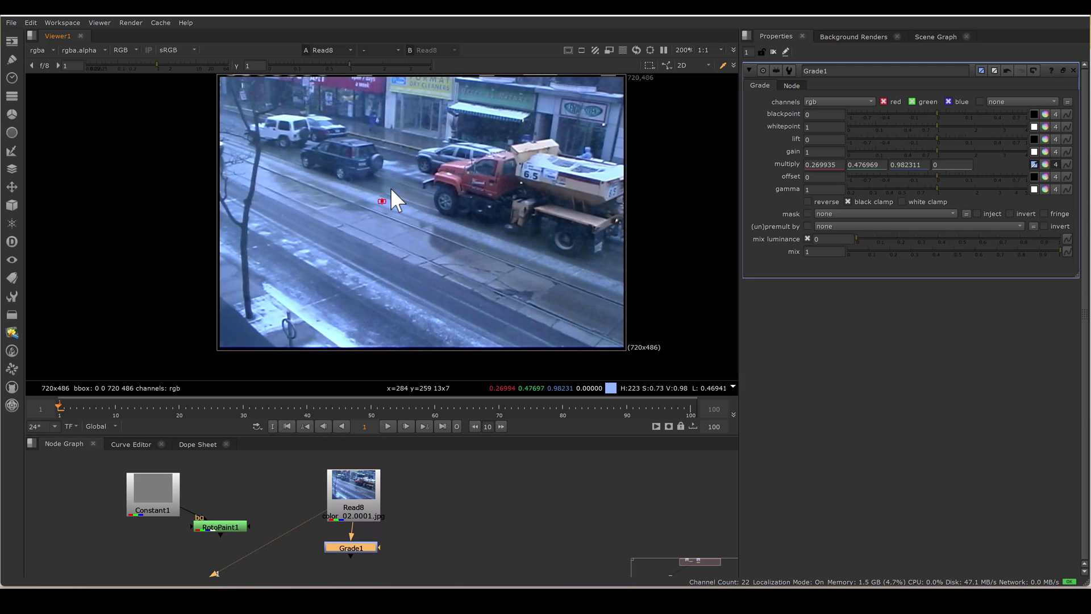
pyautogui.click(435, 411)
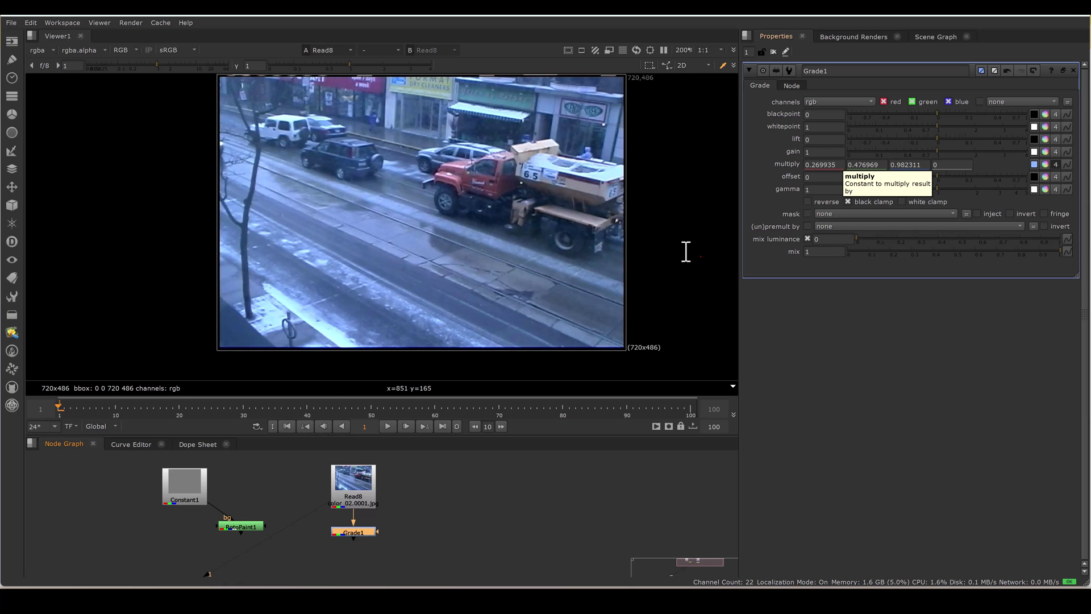
# Recheck the painted equations, then start editing the Grade's red multiply value
pyautogui.doubleClick(241, 525)
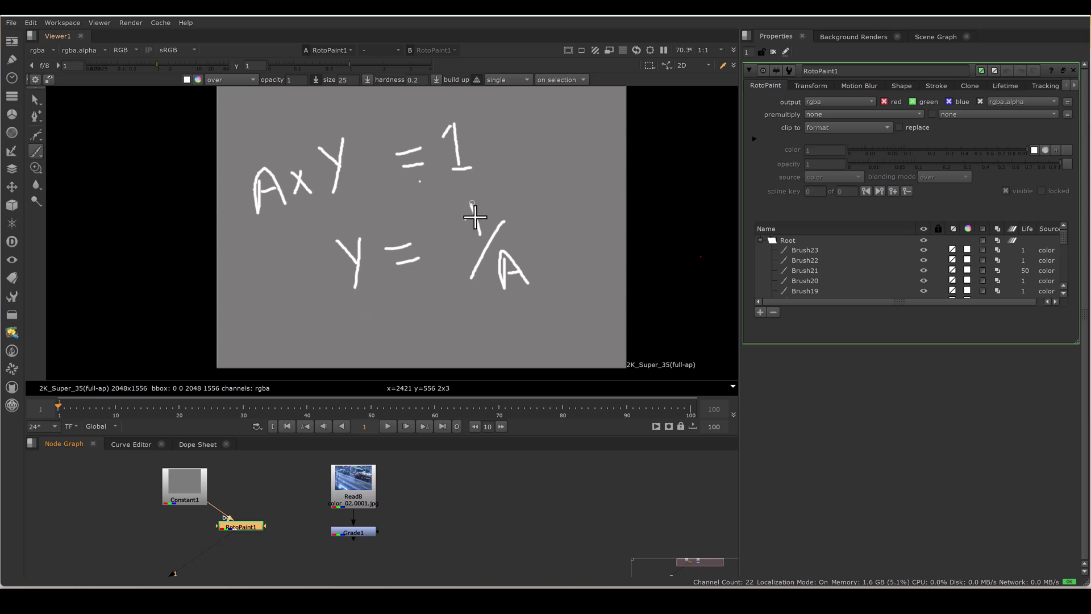
pyautogui.doubleClick(352, 532)
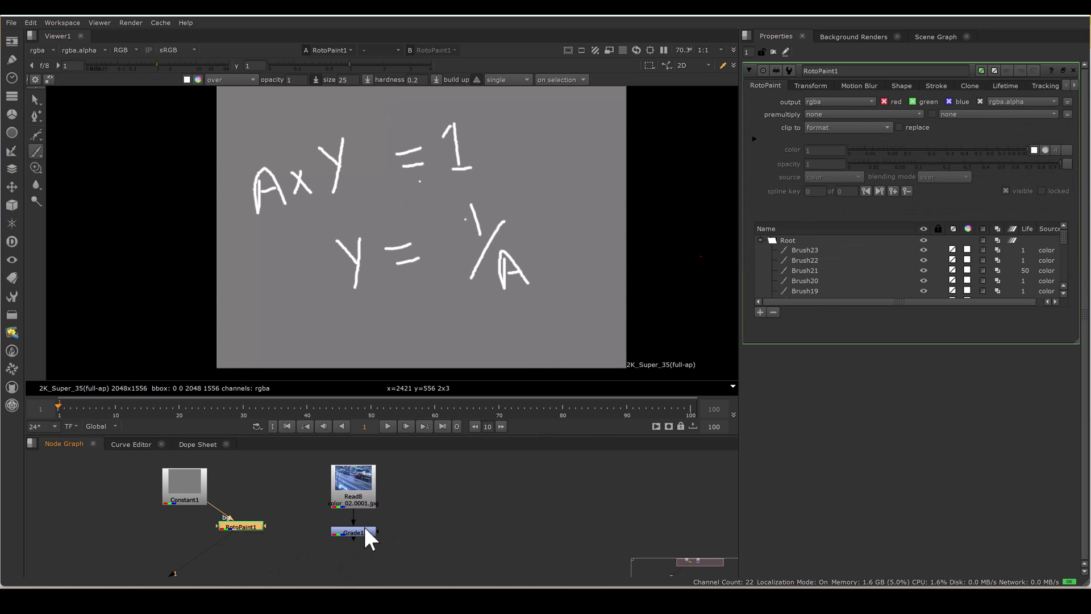
pyautogui.doubleClick(364, 531)
# Turn the multiply values into reciprocals, about 3.70, 2.10, 1.02
pyautogui.click(818, 164)
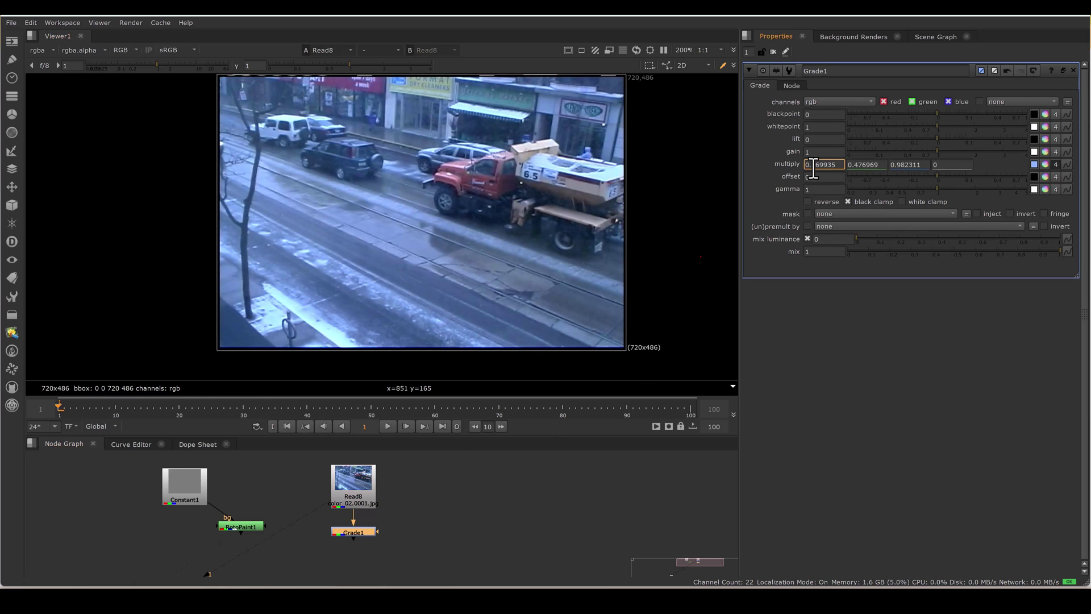
pyautogui.hotkey('ctrl', 'alt', 'f')
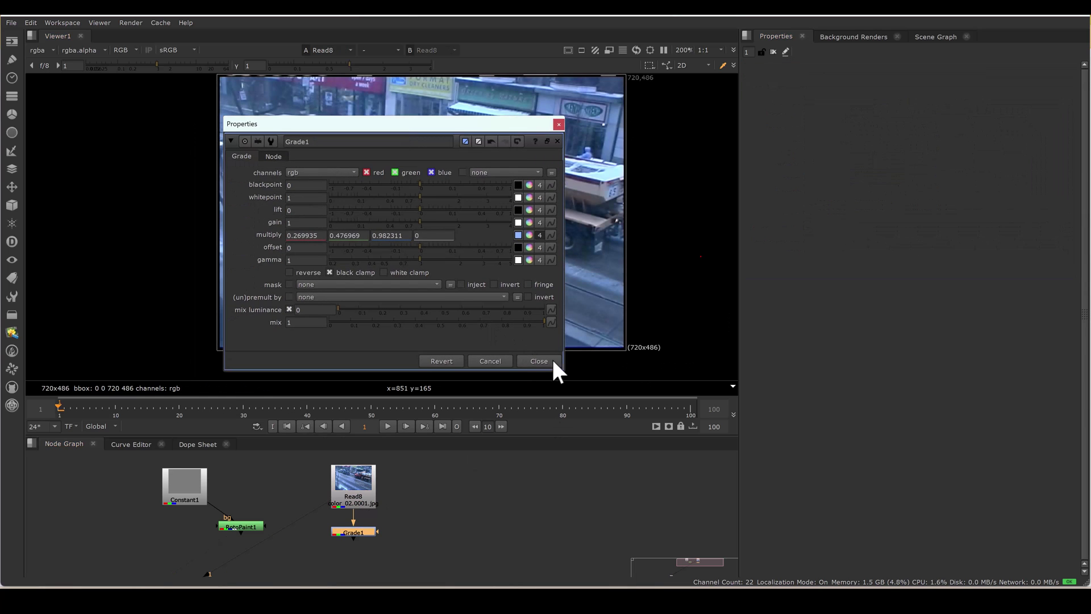
pyautogui.click(348, 275)
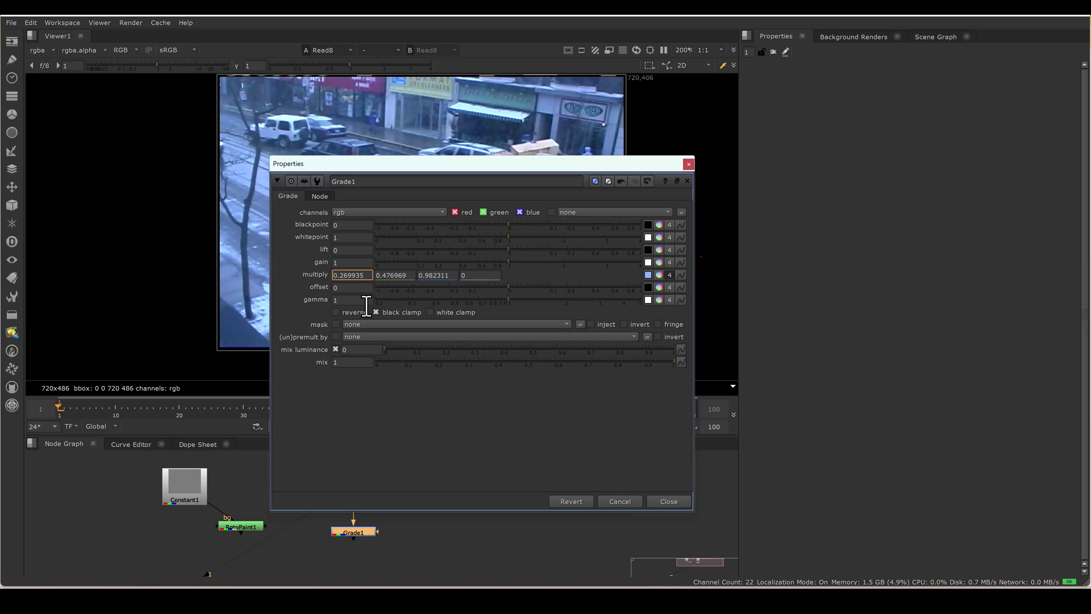
pyautogui.write('1/')
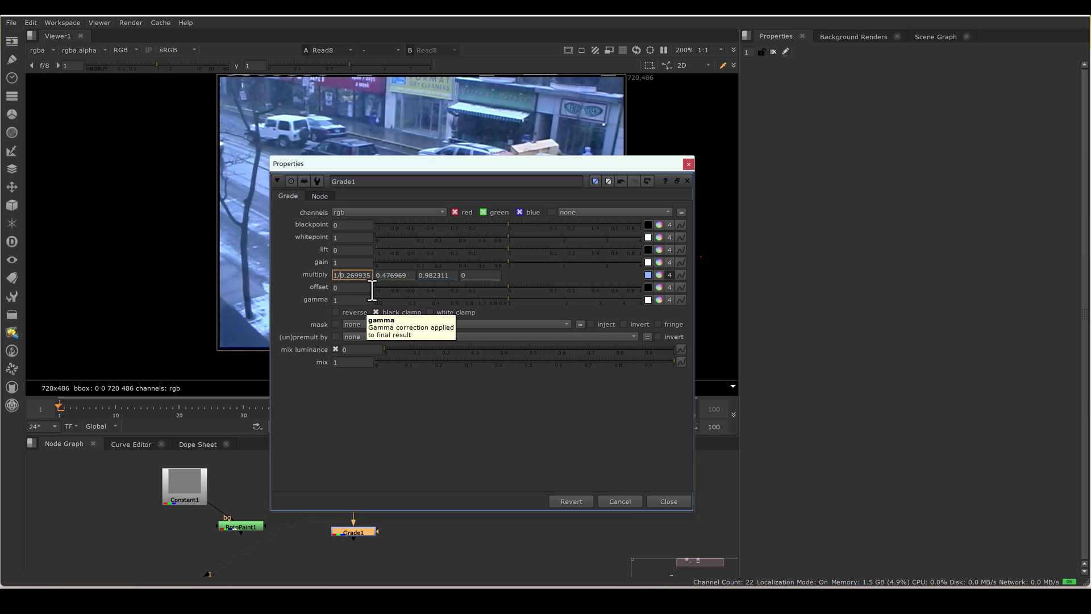
pyautogui.press('Tab')
pyautogui.click(407, 279)
pyautogui.write('2.096572')
pyautogui.press('Tab')
pyautogui.write('1/')
pyautogui.press('Tab')
# Move and close the floating Grade1 settings, then reopen them docked
pyautogui.moveTo(477, 163); pyautogui.dragTo(861, 80)
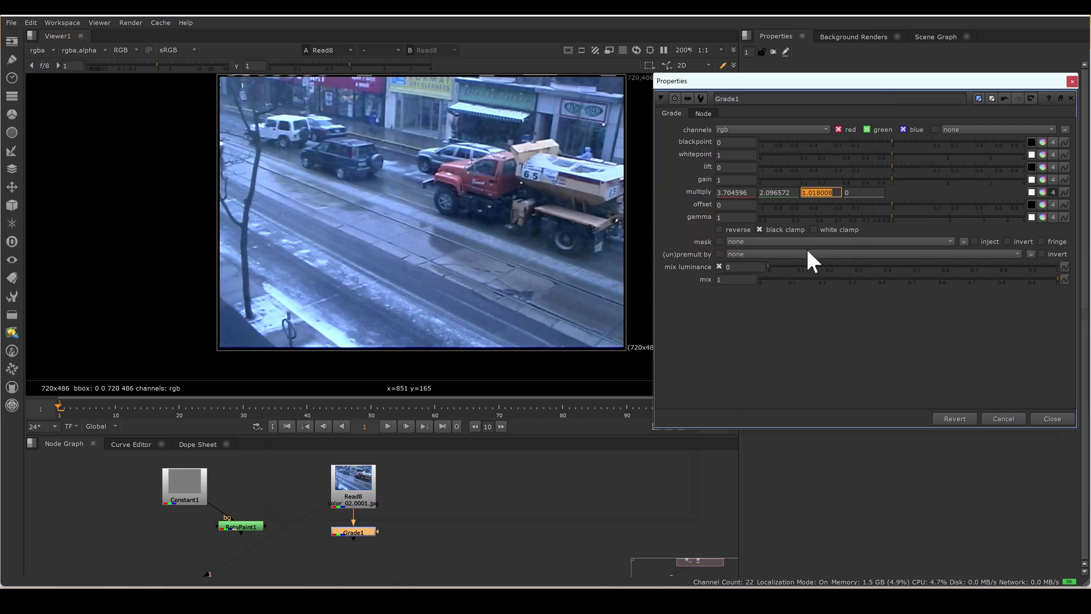
pyautogui.press('Return')
pyautogui.click(1052, 418)
pyautogui.doubleClick(358, 528)
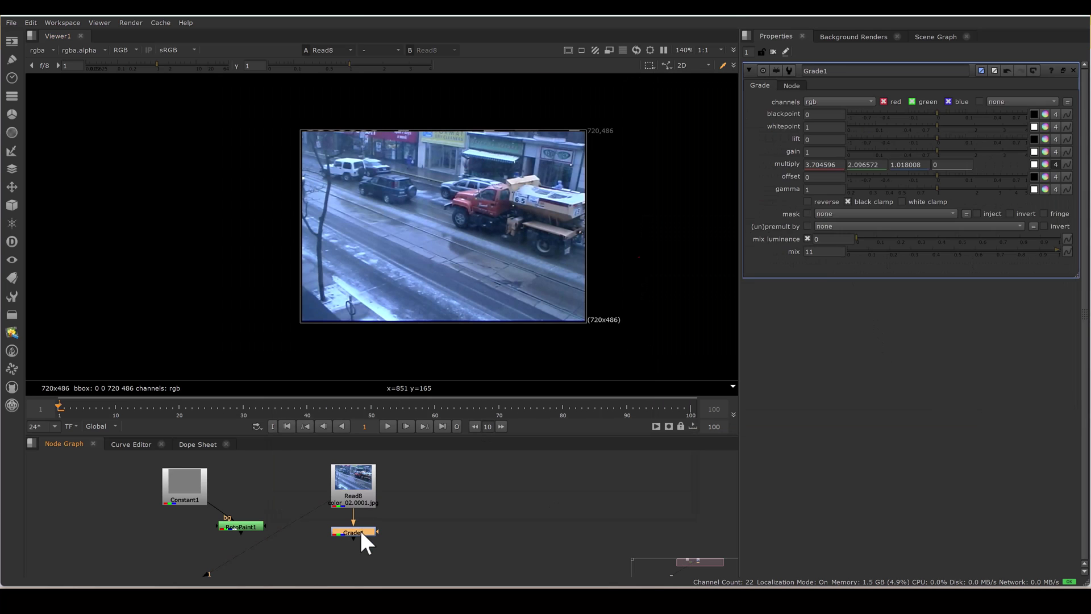
# View Grade1's output and lower its mix to about 0.43
pyautogui.press('1')
pyautogui.scroll(-1, 543, 214)
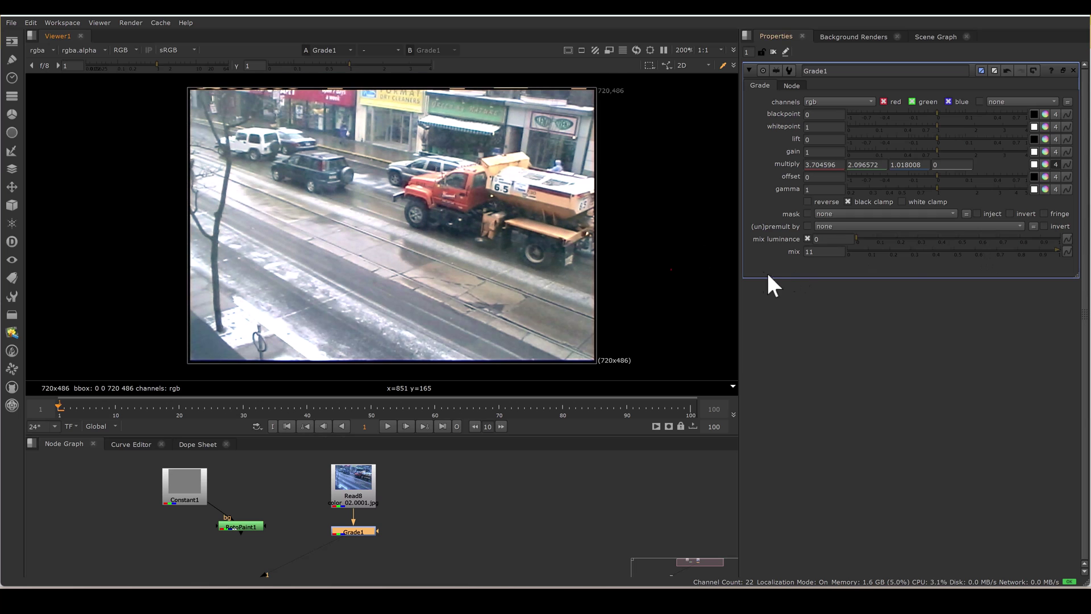
pyautogui.click(933, 253)
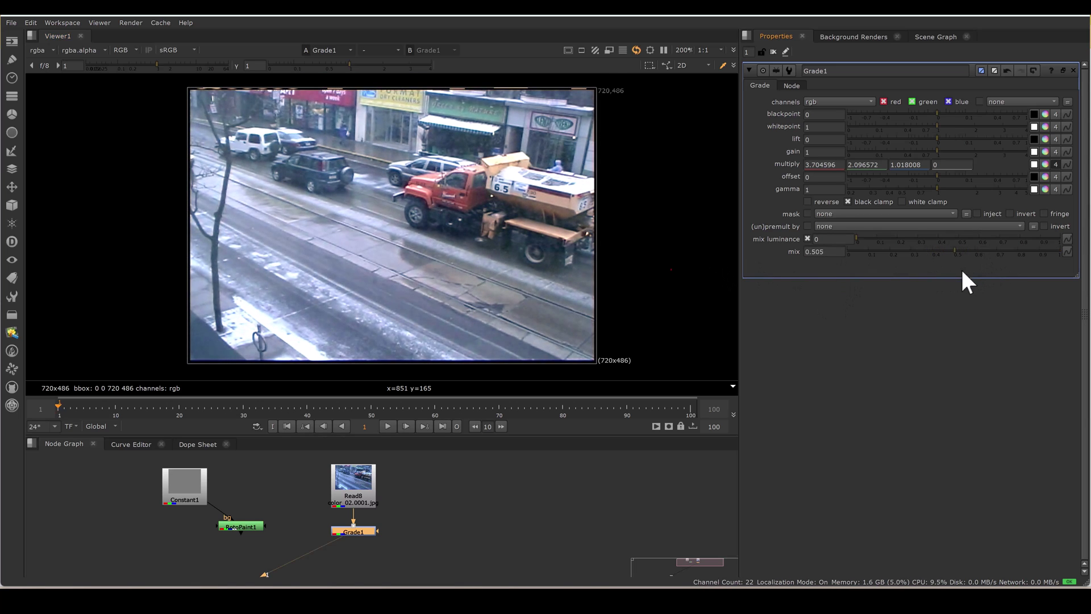
pyautogui.scroll(-2, 961, 267)
pyautogui.scroll(3, 938, 282)
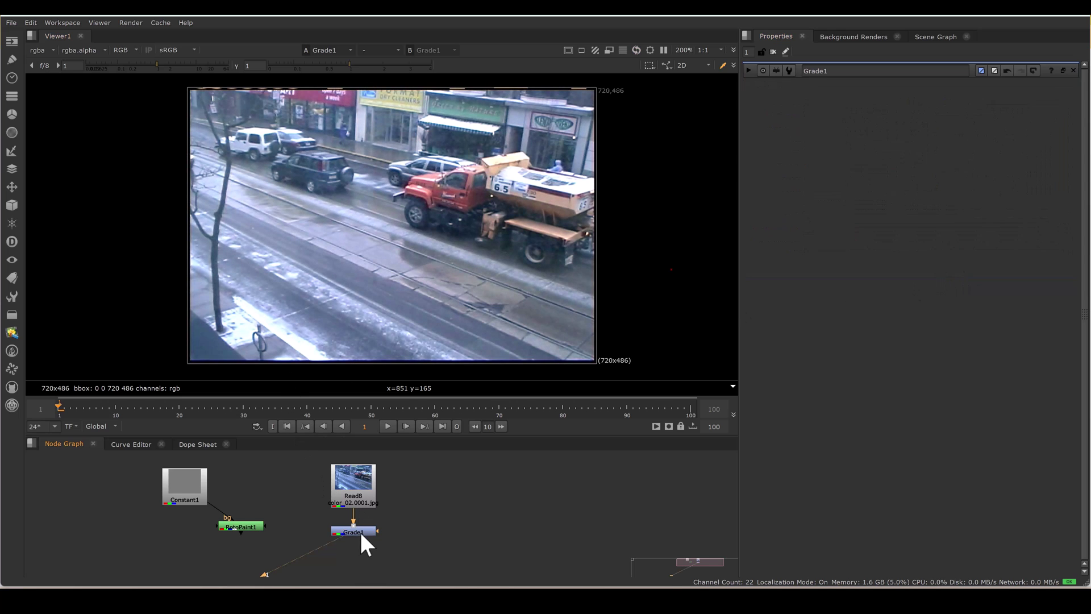
pyautogui.moveTo(358, 529); pyautogui.dragTo(352, 537)
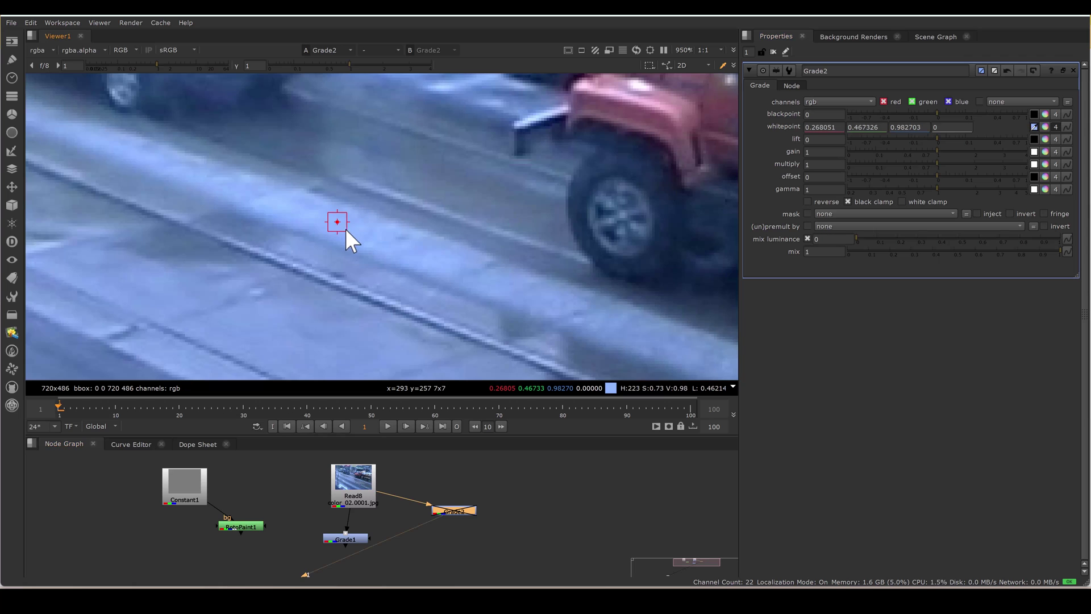
pyautogui.scroll(-5, 345, 229)
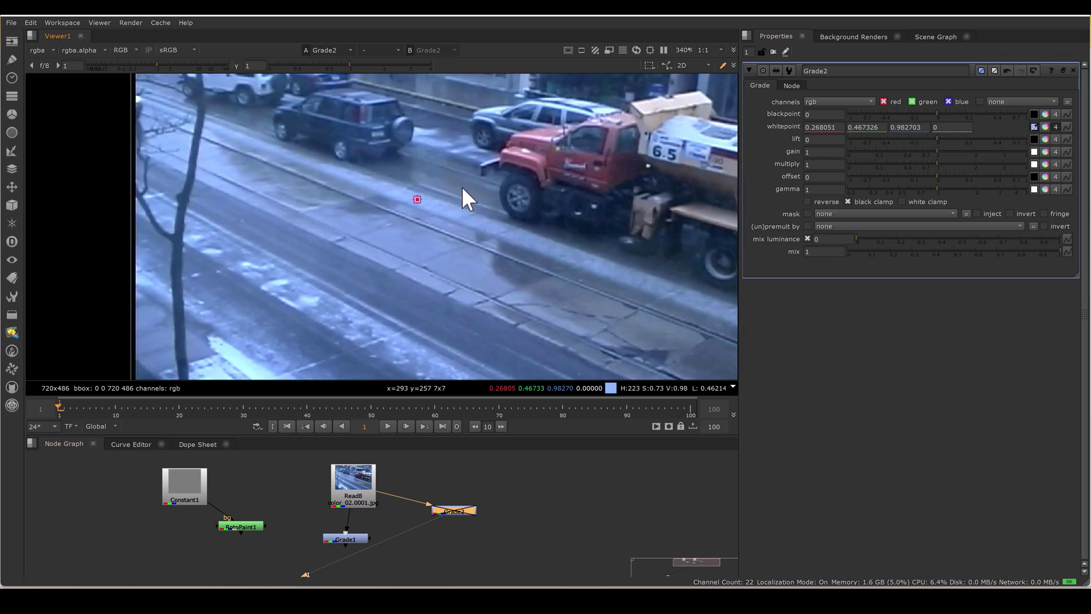
pyautogui.scroll(-4, 462, 187)
# Restore Grade1's mix to 1, switching between the Grade1 and Grade2 settings
pyautogui.keyDown('ctrl'); pyautogui.click(461, 187); pyautogui.keyUp('ctrl')
pyautogui.scroll(1, 479, 176)
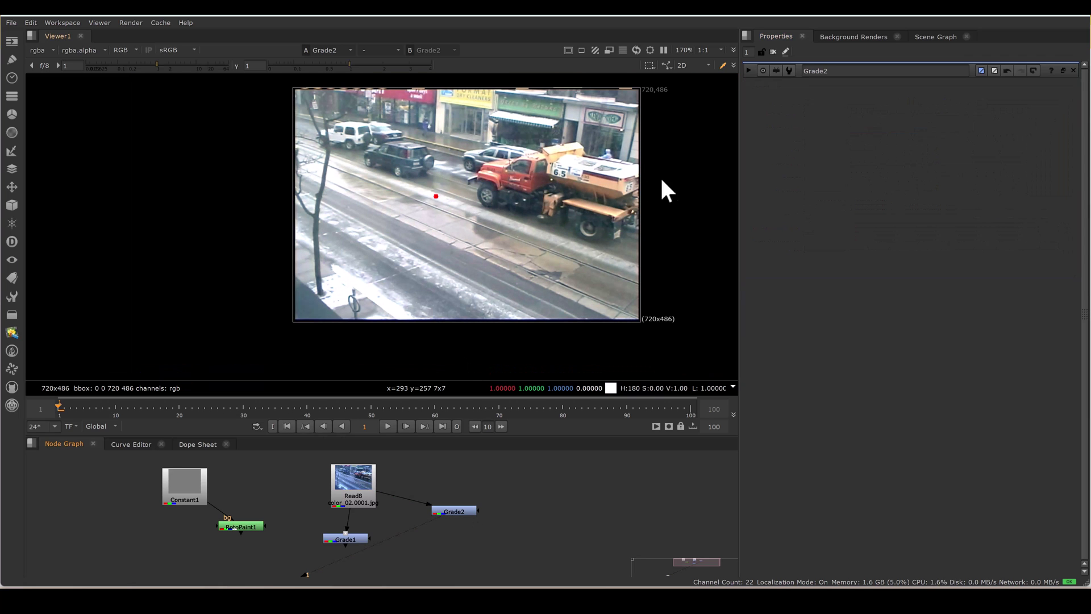
pyautogui.moveTo(642, 324); pyautogui.dragTo(603, 331, button='middle')
pyautogui.click(454, 506)
pyautogui.click(343, 539)
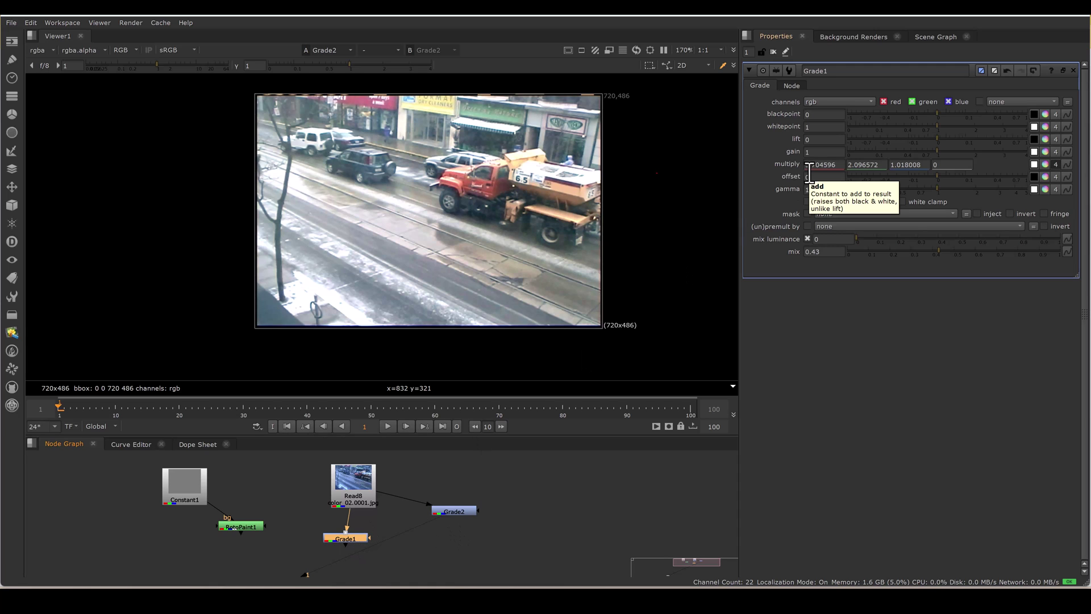
pyautogui.click(454, 512)
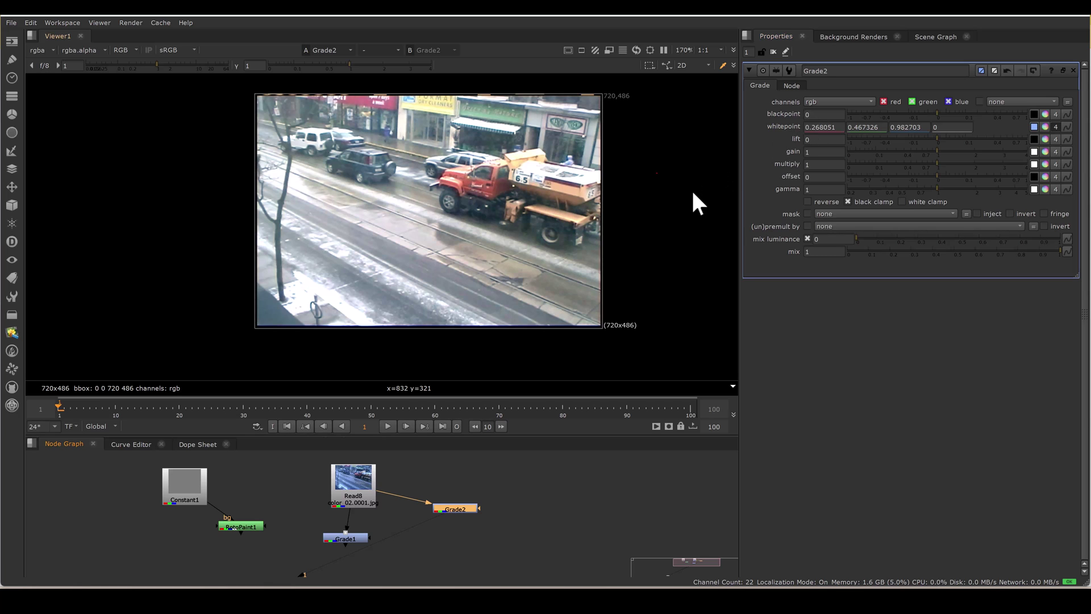
pyautogui.click(346, 538)
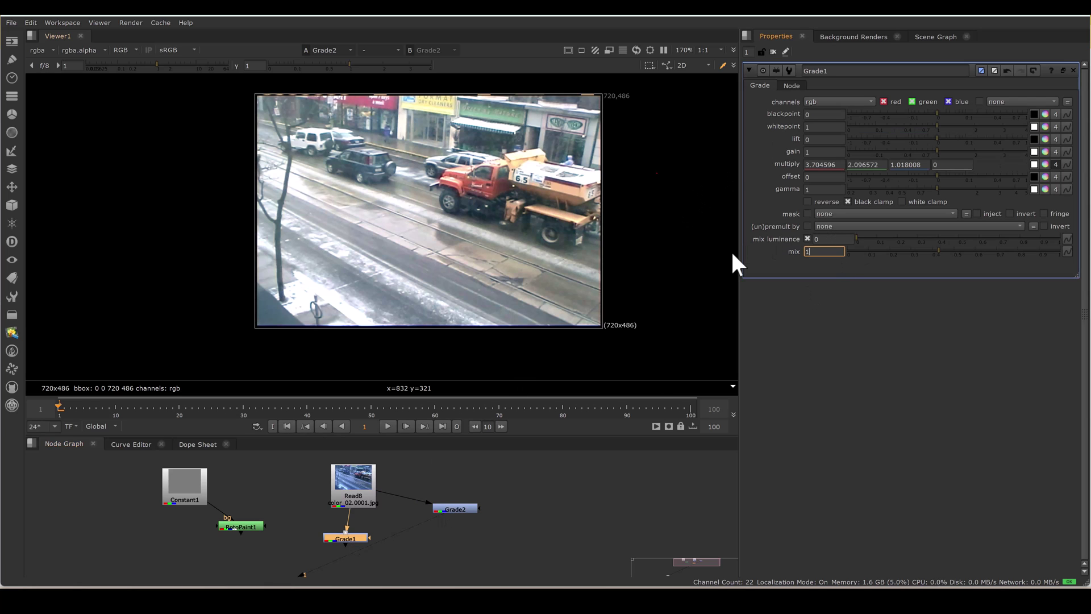
# Connect Grade1 and Grade2 to viewer inputs 1 and 2, then open Grade2's settings
pyautogui.press('d')
pyautogui.click(464, 508)
pyautogui.press('2')
pyautogui.click(355, 540)
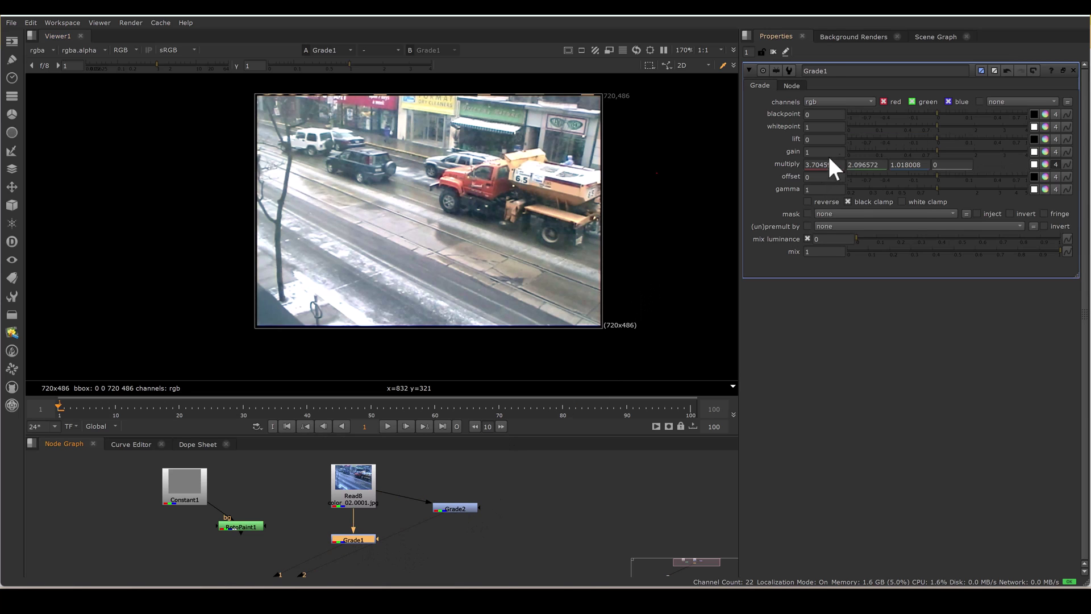
pyautogui.click(456, 508)
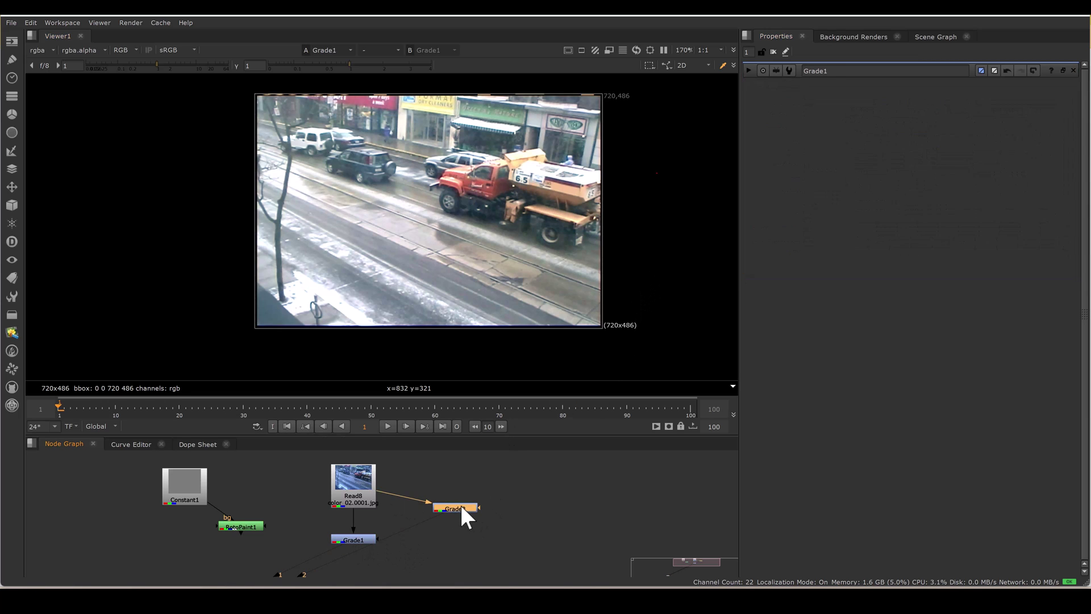
pyautogui.doubleClick(461, 508)
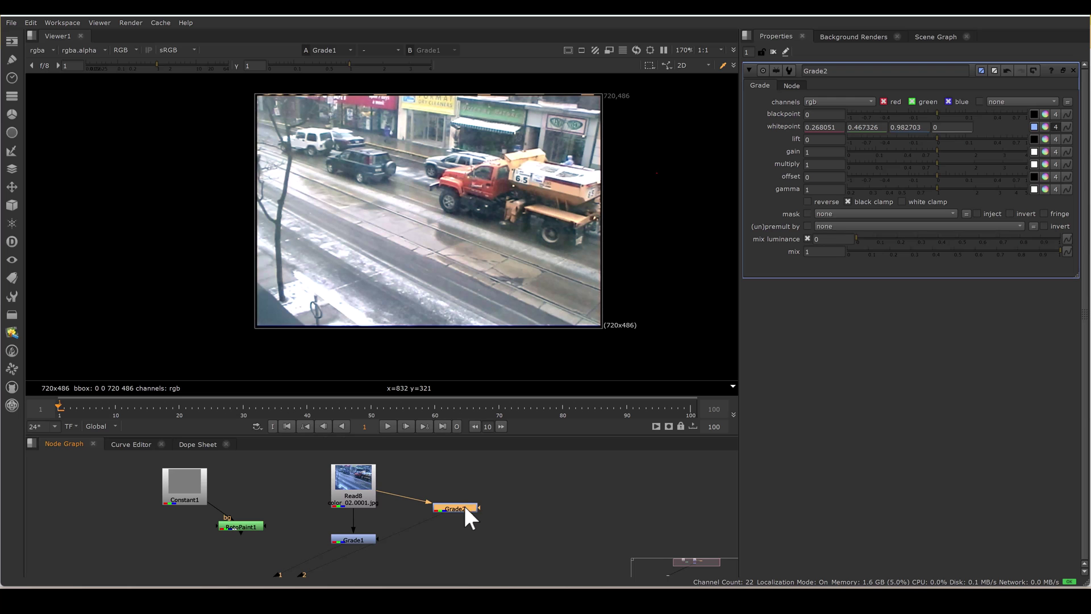
pyautogui.scroll(-2, 452, 506)
# Try a Grade3 with whitepoint temperature -1.45, then remove it and reopen Grade1
pyautogui.press('g')
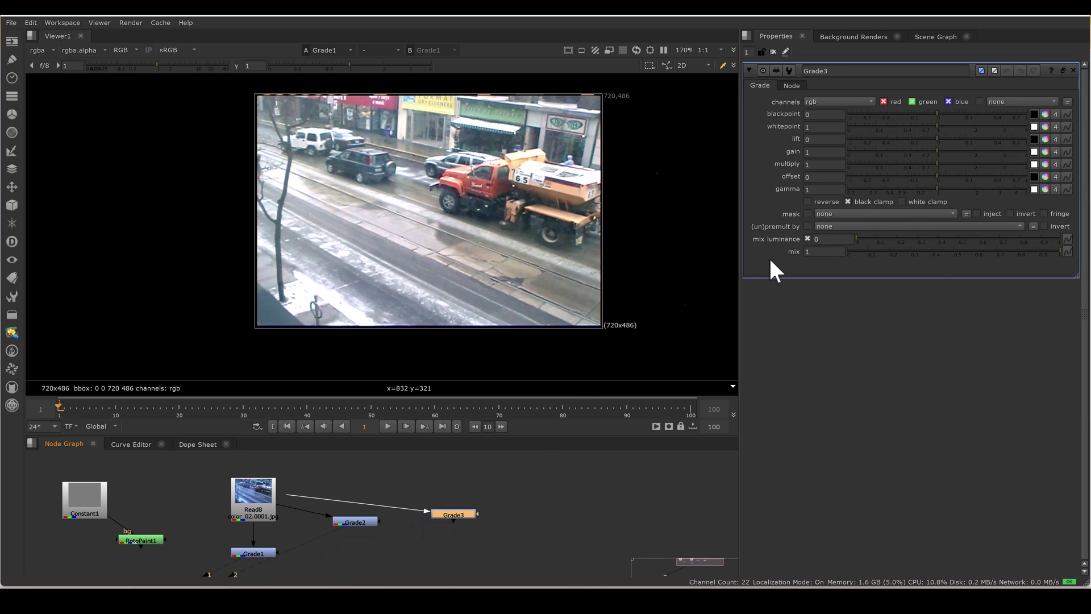
pyautogui.click(1045, 126)
pyautogui.moveTo(735, 190); pyautogui.dragTo(729, 181)
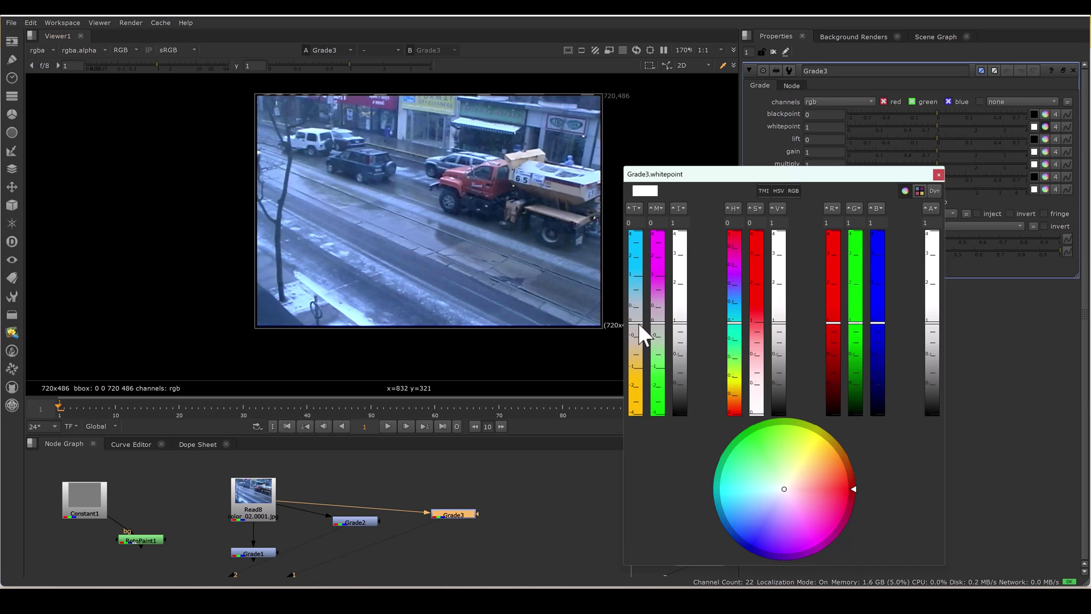
pyautogui.moveTo(639, 325)
pyautogui.mouseDown()
pyautogui.moveTo(642, 396)
pyautogui.moveTo(638, 240)
pyautogui.moveTo(642, 385)
pyautogui.mouseUp()
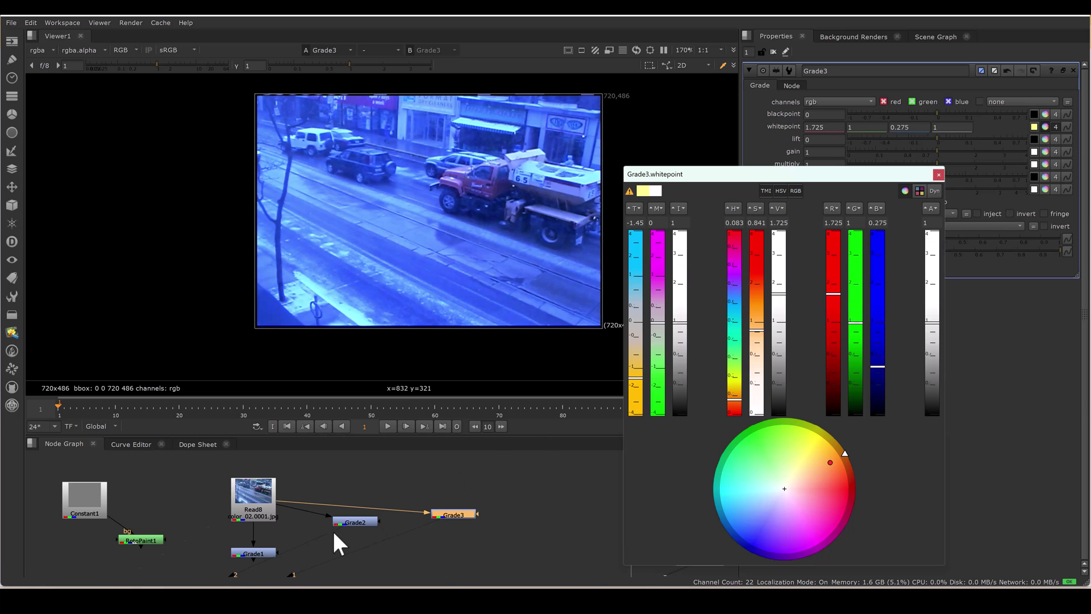
pyautogui.doubleClick(256, 553)
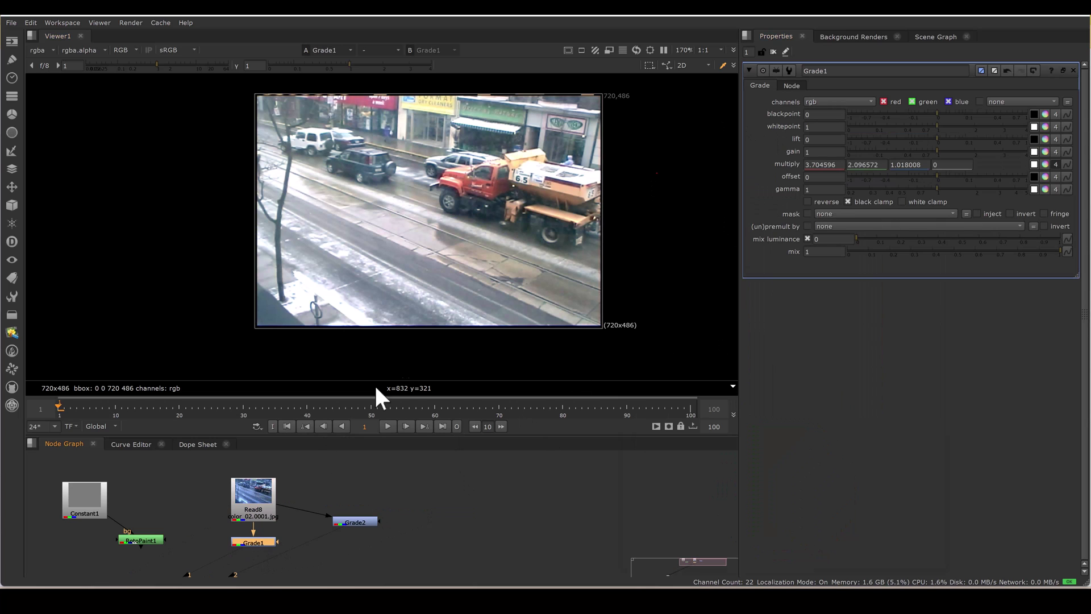
# Add Grade3 with road-sampled multiply (0.28, 0.48, 0.99), reverse on and mix 0.465
pyautogui.press('g')
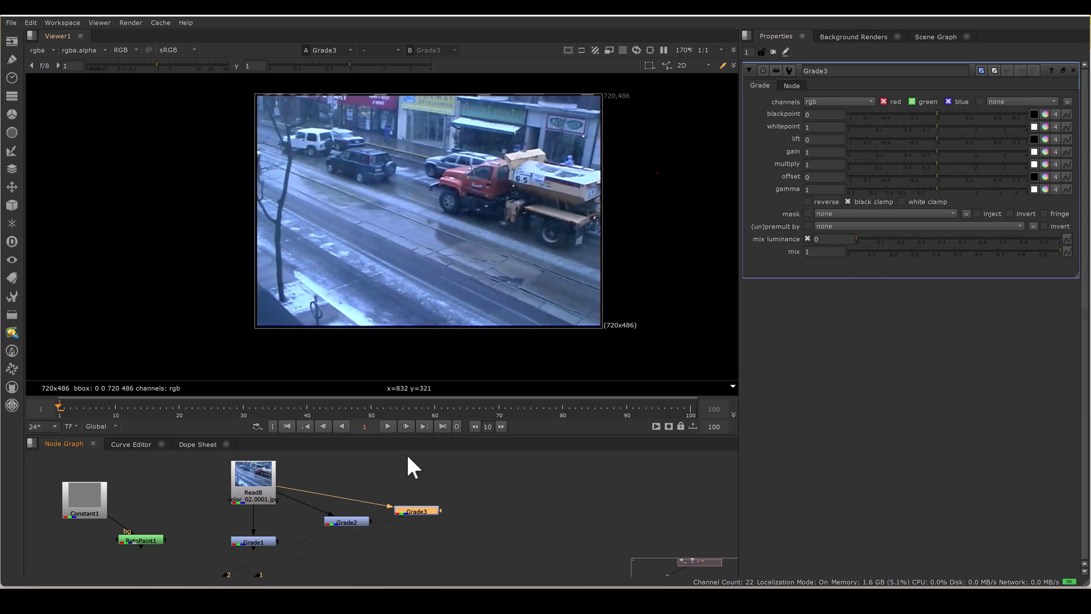
pyautogui.scroll(2, 432, 342)
pyautogui.scroll(3, 158, 277)
pyautogui.keyDown('ctrl'); pyautogui.click(158, 277); pyautogui.keyUp('ctrl')
pyautogui.scroll(-4, 447, 160)
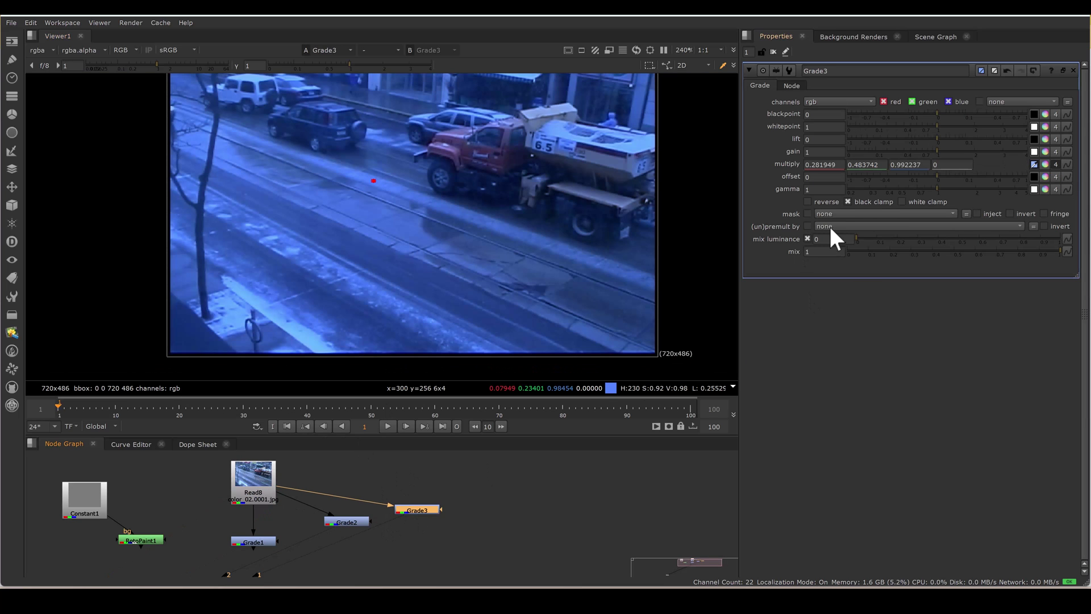
pyautogui.click(808, 201)
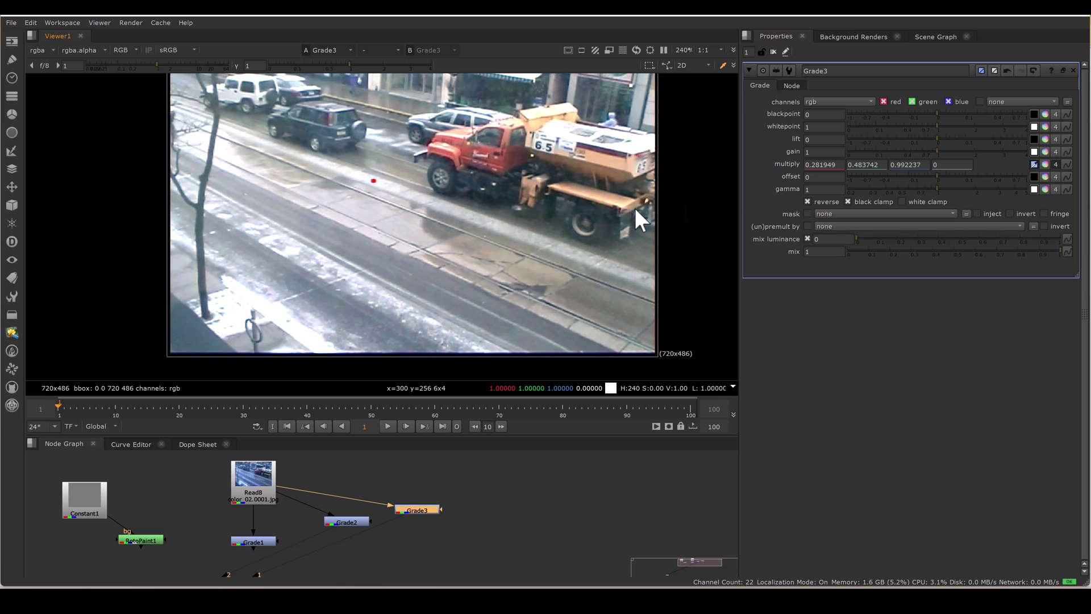
pyautogui.scroll(-2, 665, 218)
pyautogui.moveTo(1036, 252); pyautogui.dragTo(945, 251)
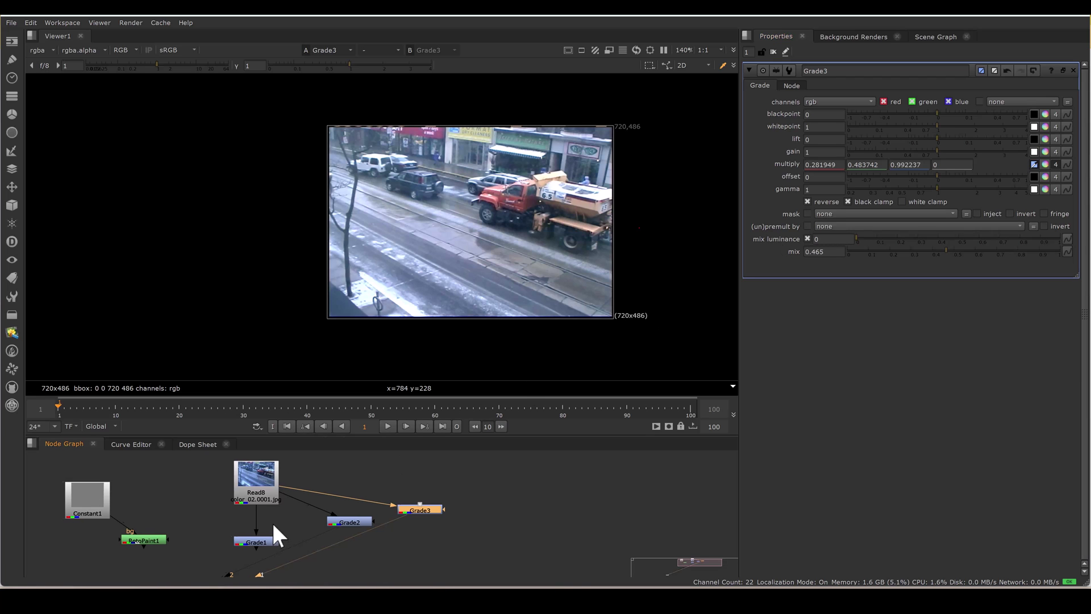
pyautogui.moveTo(276, 520)
pyautogui.mouseDown(button='middle')
pyautogui.moveTo(373, 525)
pyautogui.moveTo(388, 514)
pyautogui.mouseUp(button='middle')
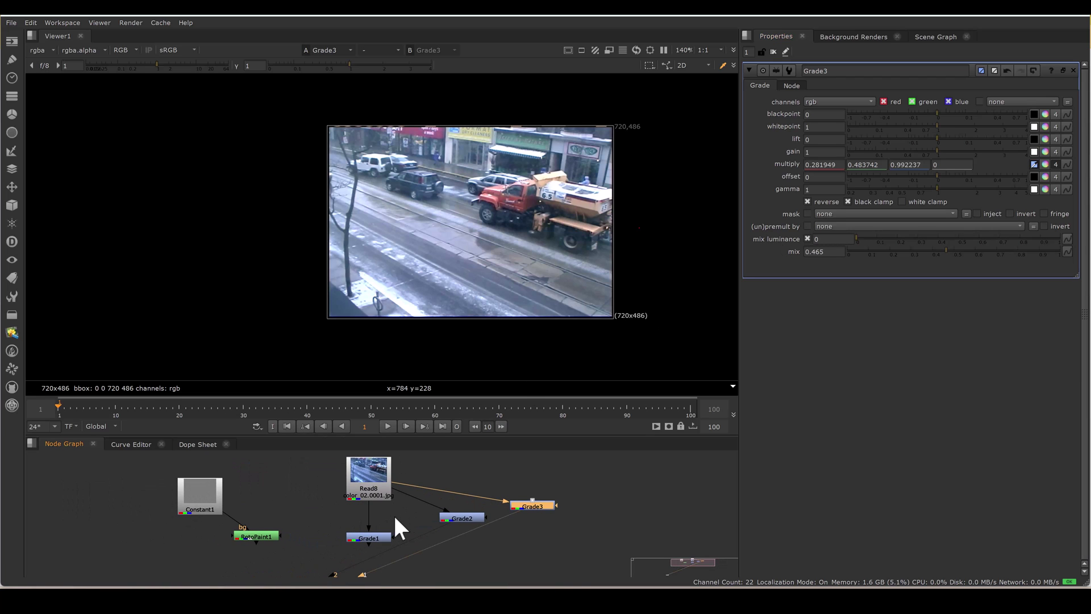